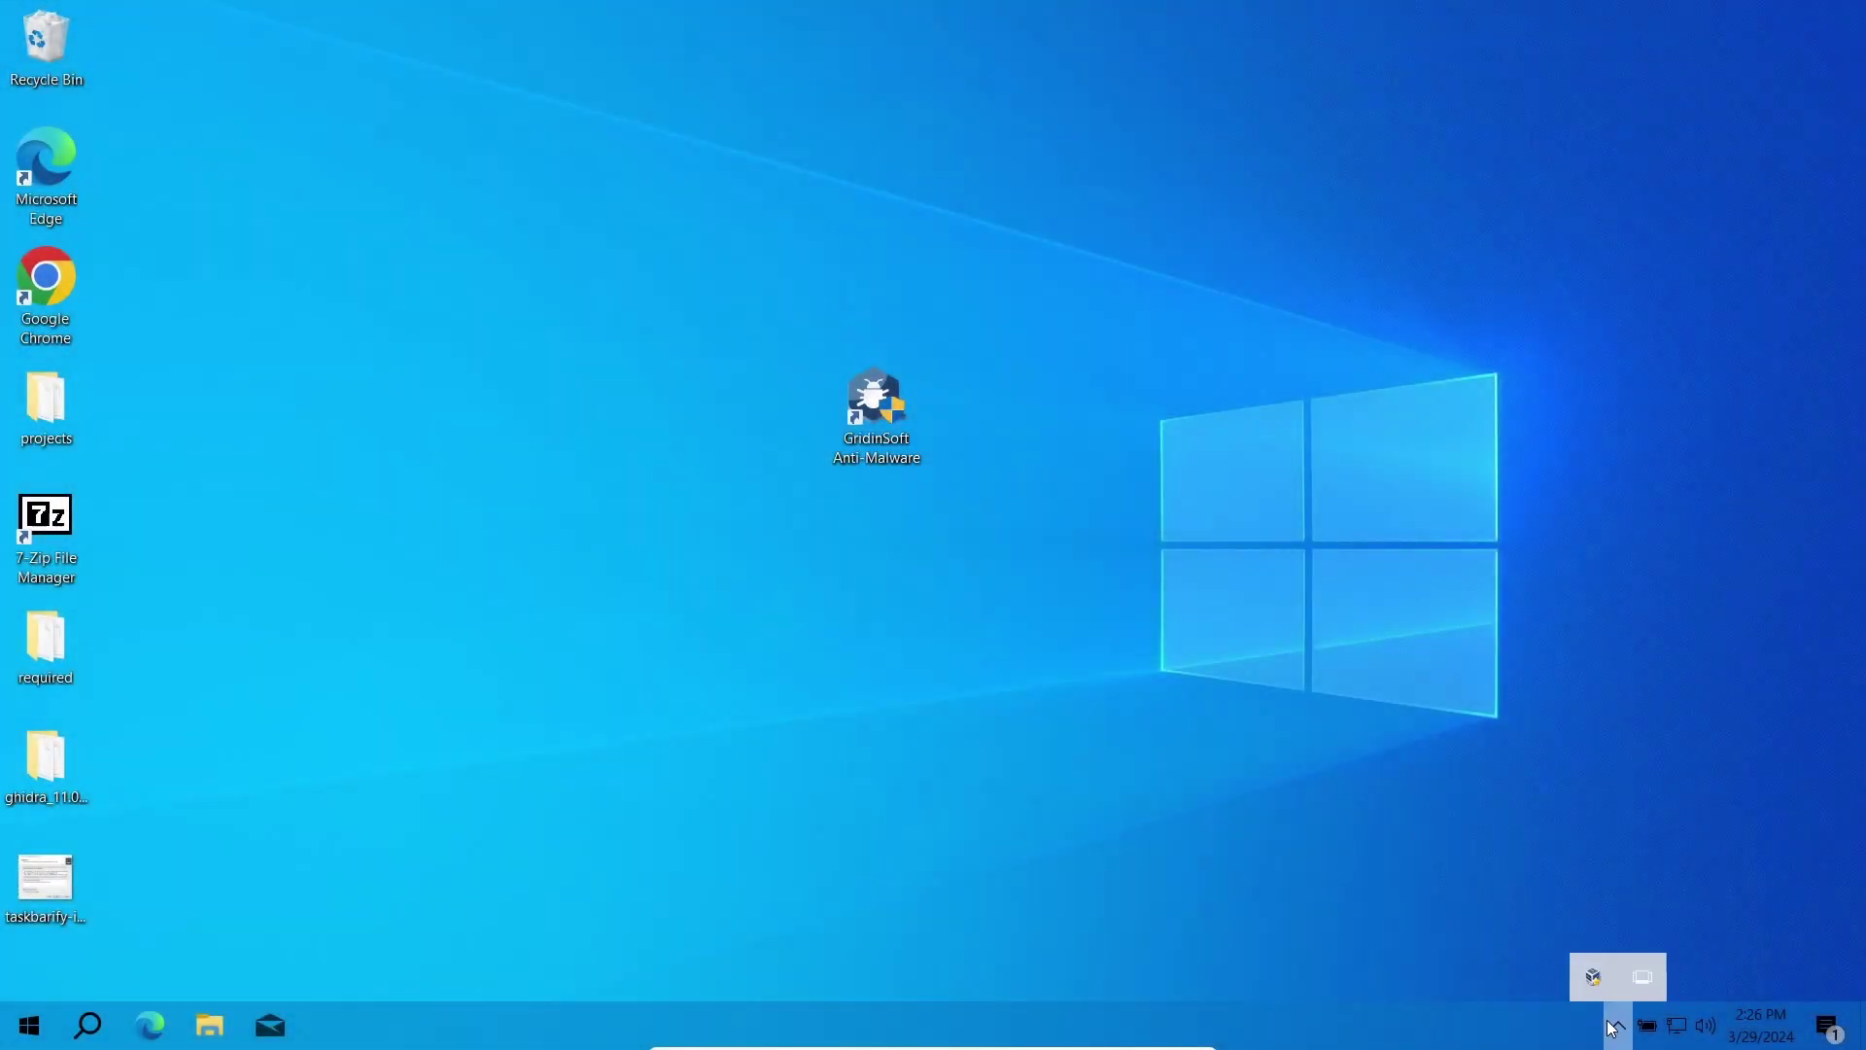
- View Taskbarify's About window from the tray menu and scroll its information to the bottom
{"action": "right_click", "coordinate": [1645, 965]}
{"action": "mouse_move", "coordinate": [1517, 870]}
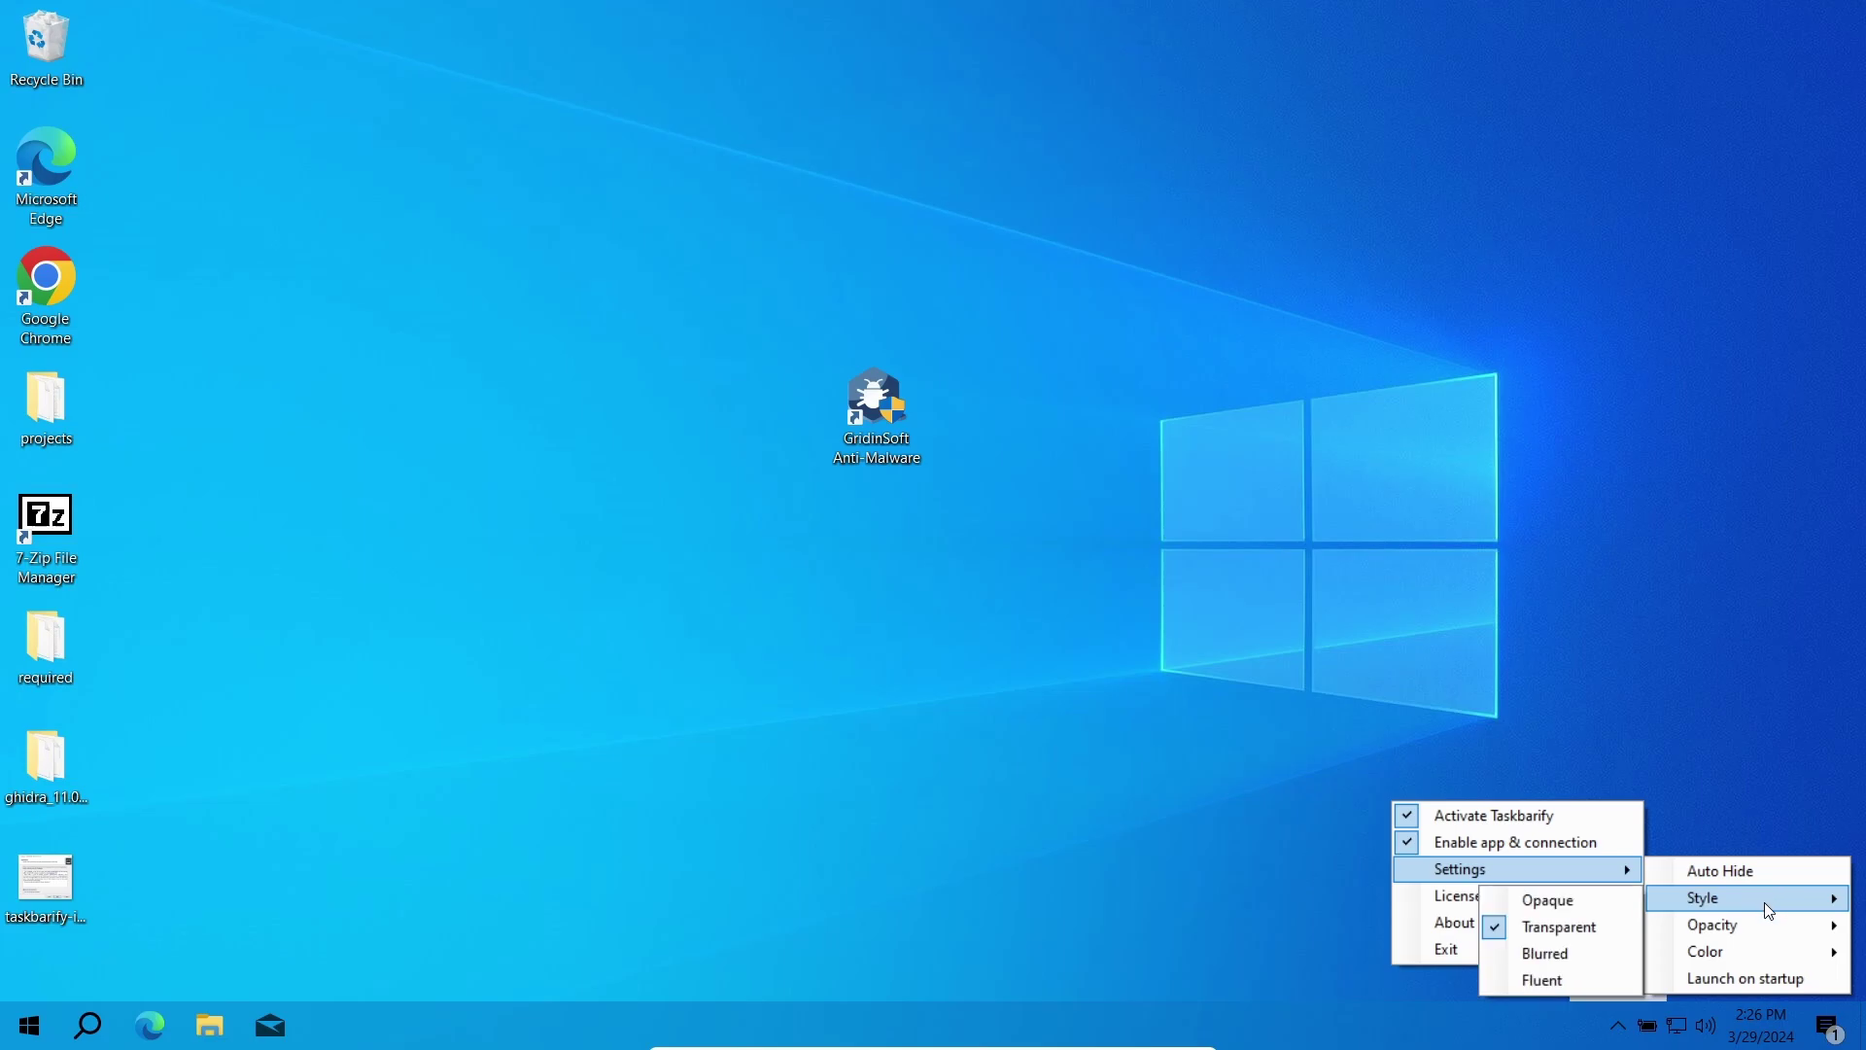
{"action": "left_click", "coordinate": [1469, 921]}
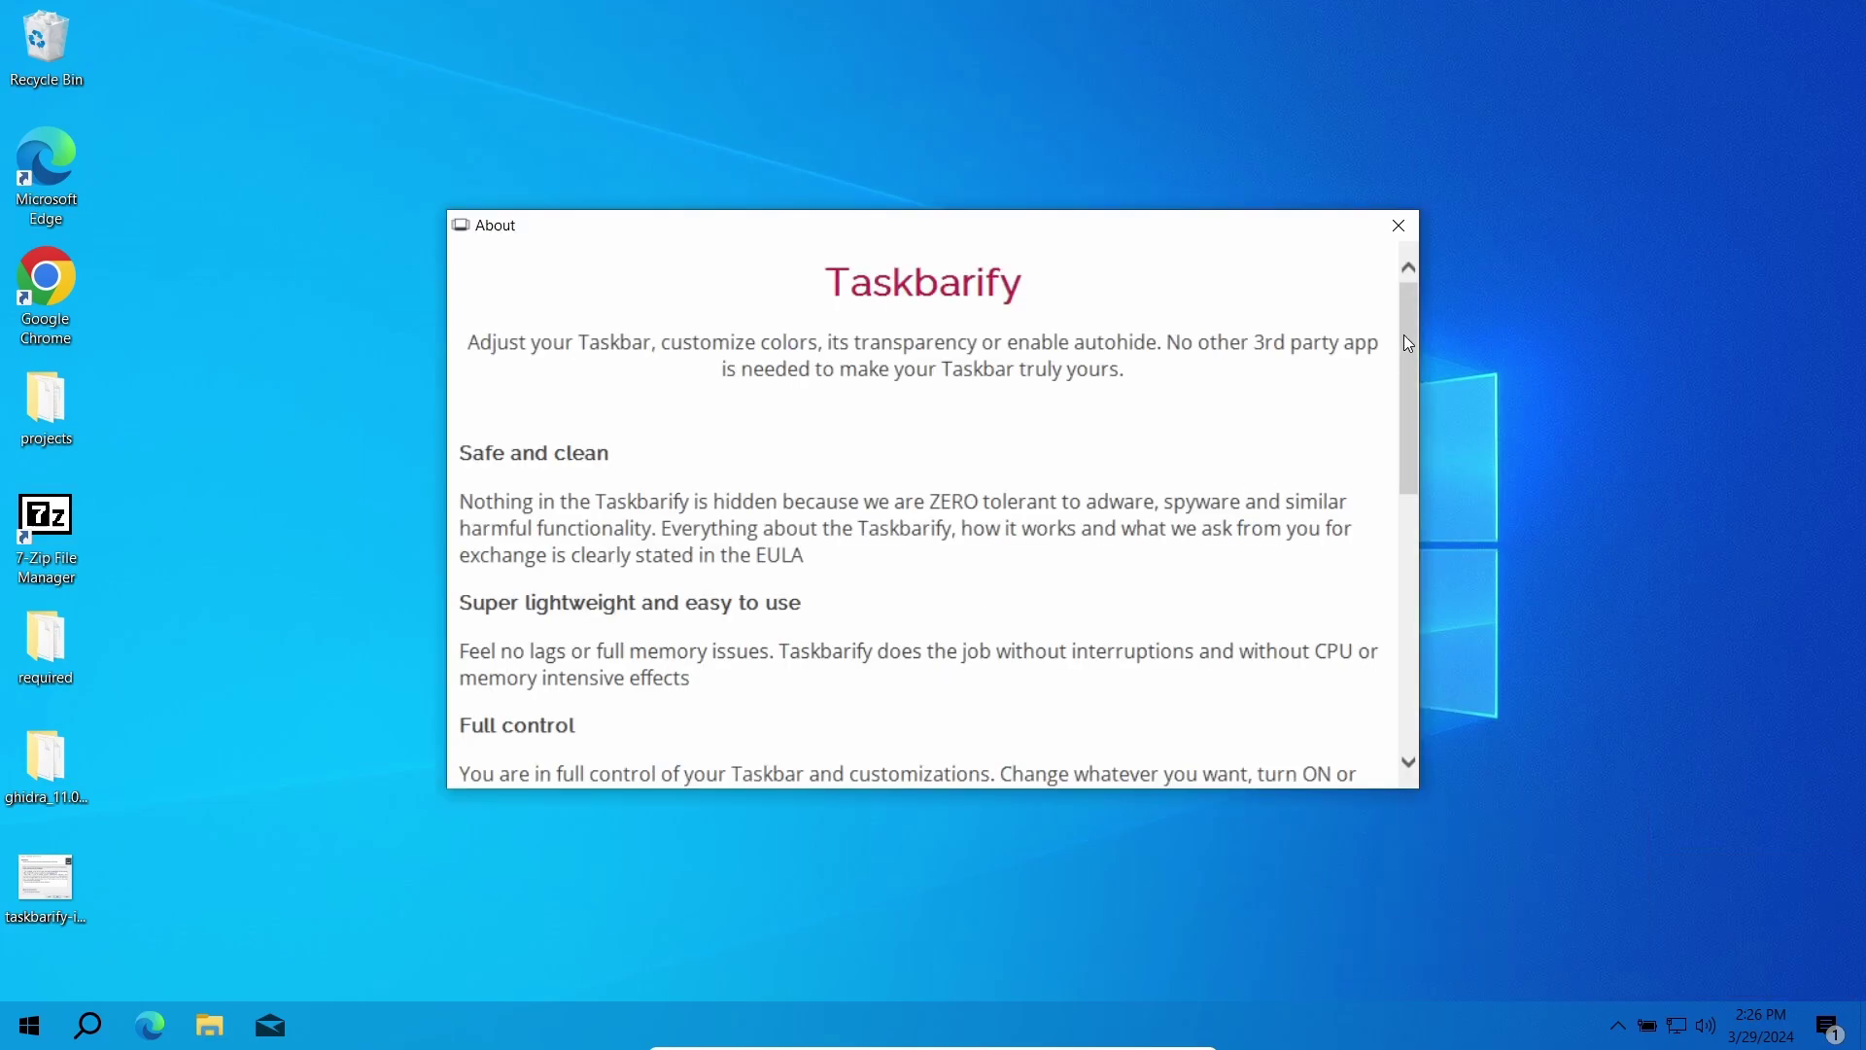
{"action": "left_click_drag", "start_coordinate": [1404, 334], "coordinate": [1418, 640]}
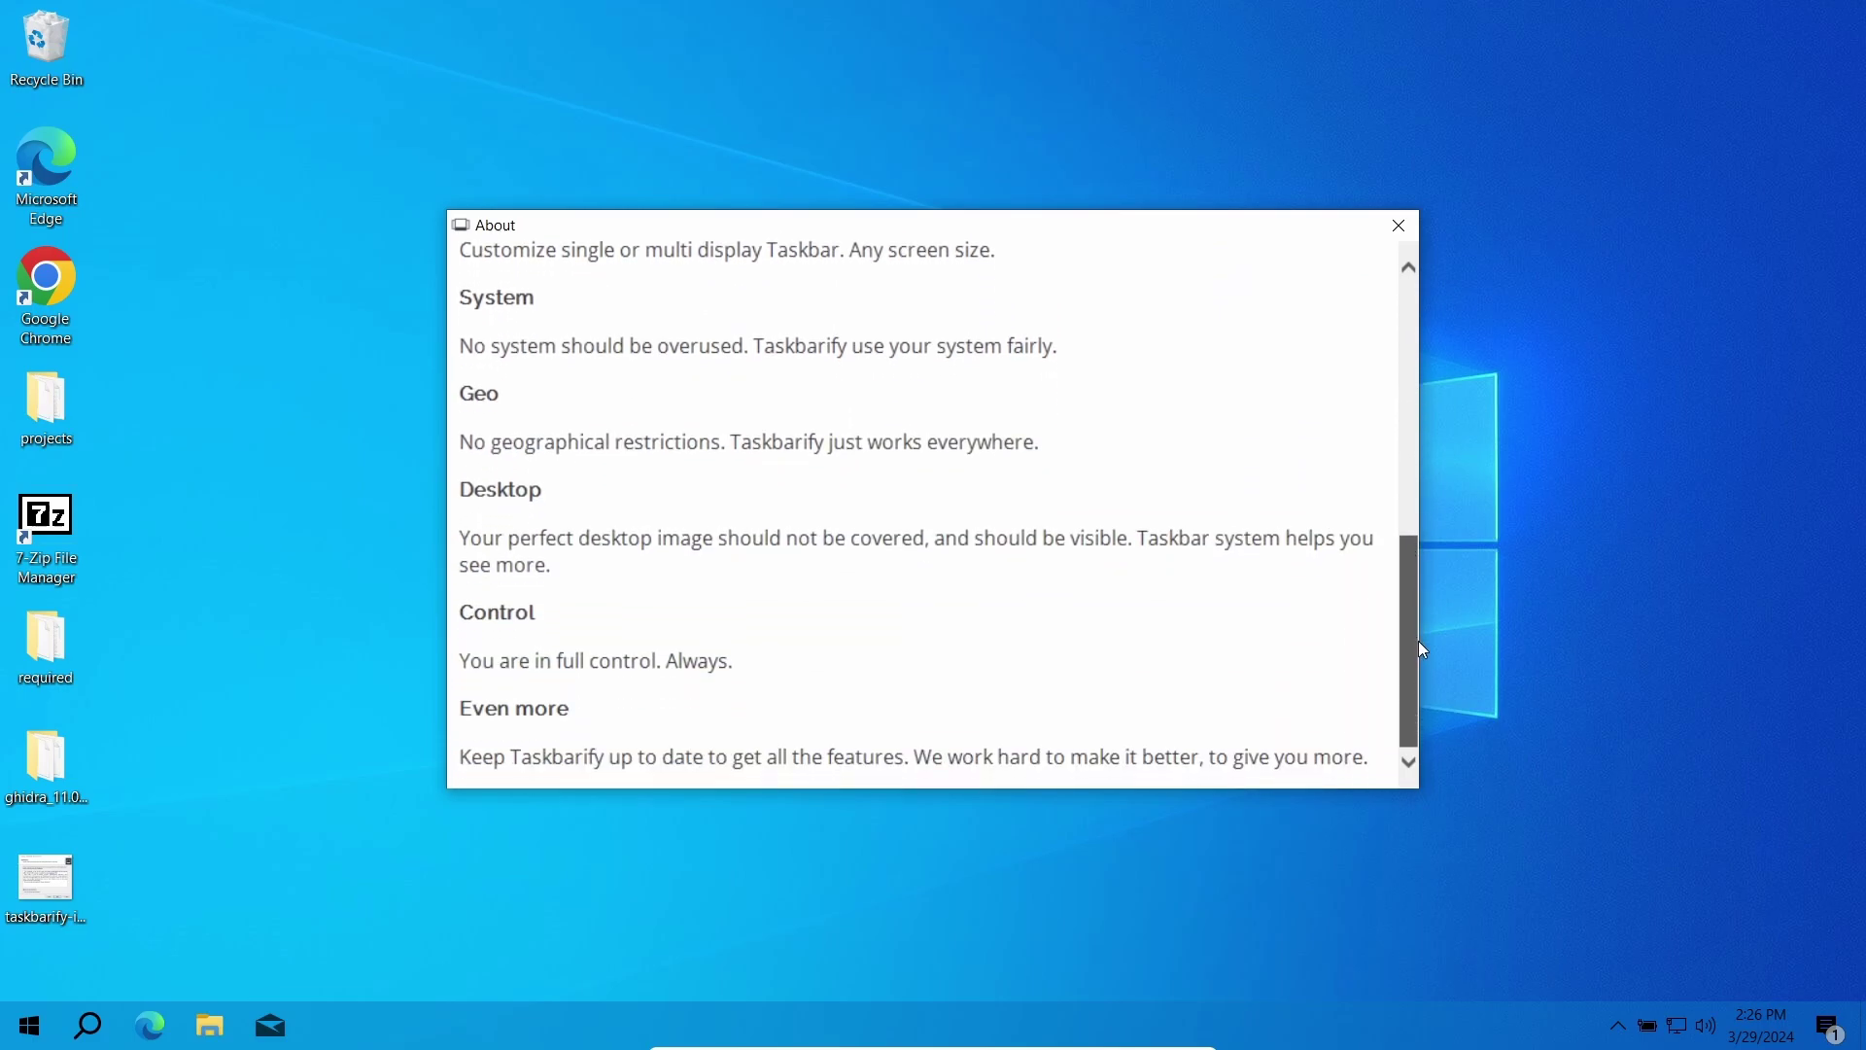
{"action": "left_click", "coordinate": [1637, 744]}
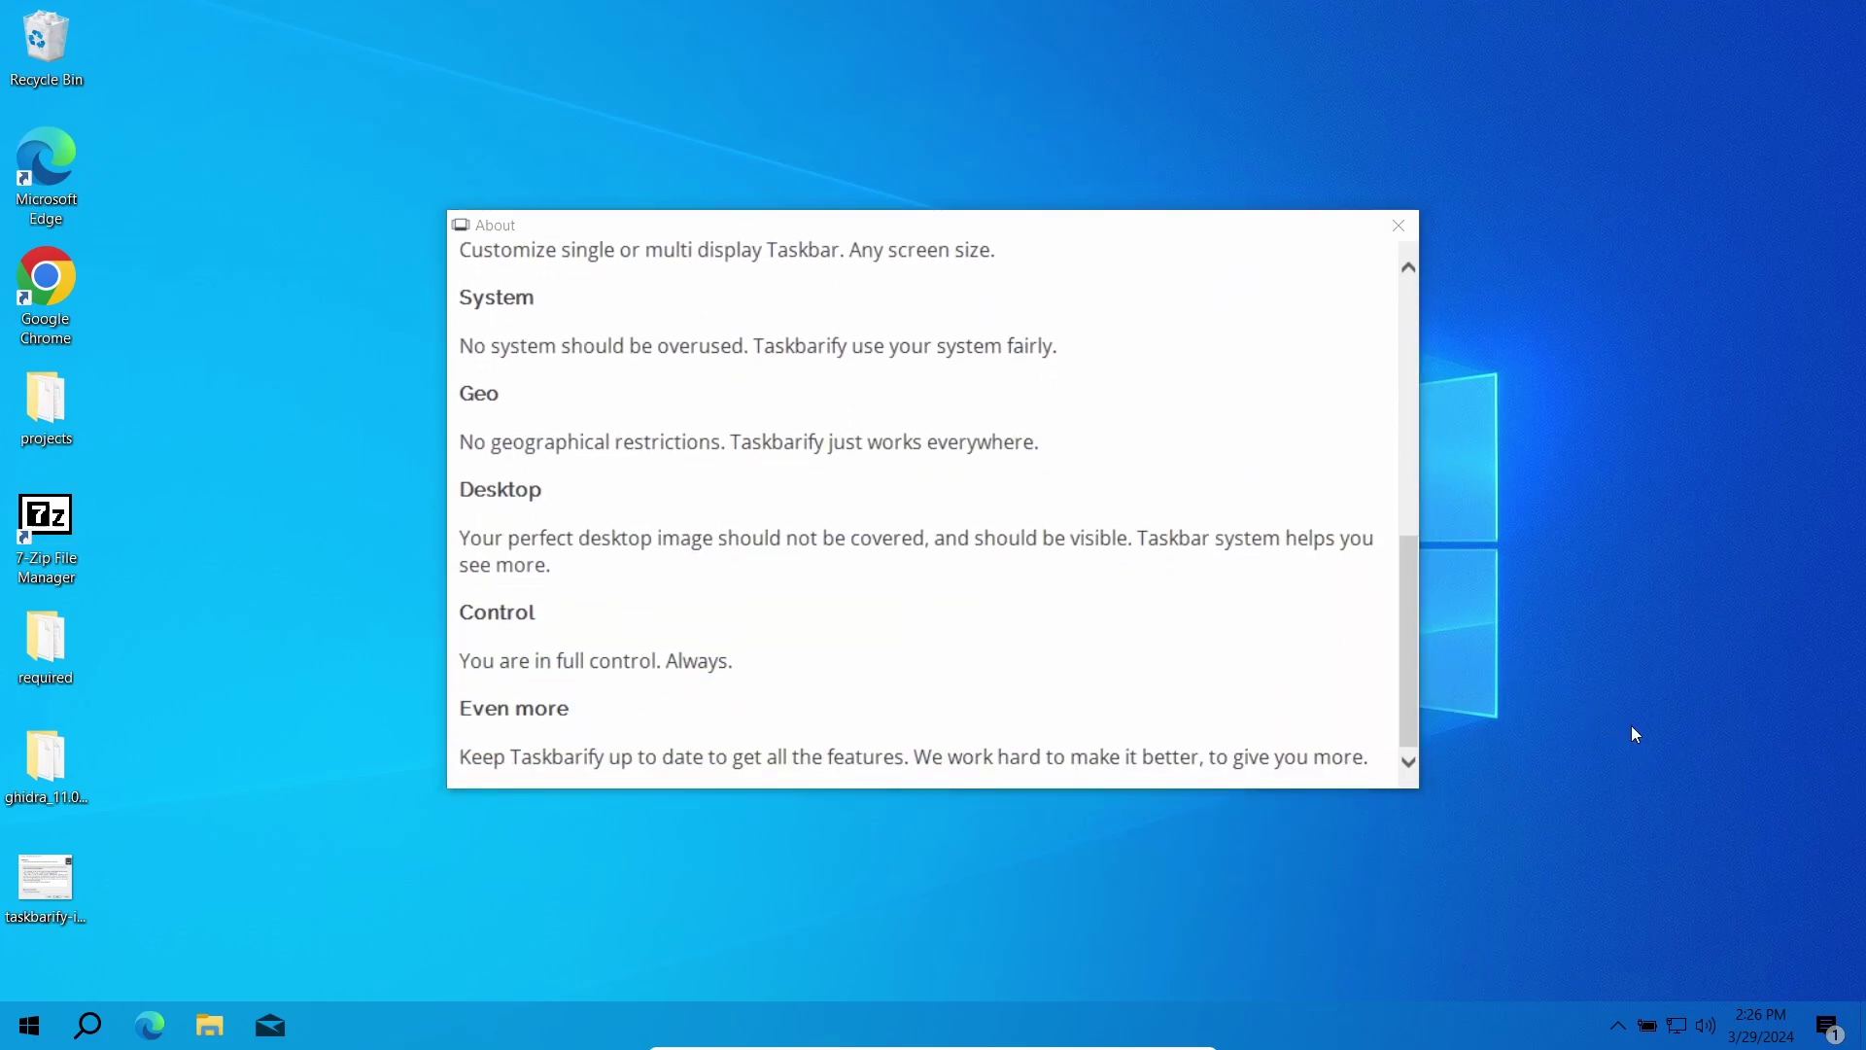
- Close the About window and highlight the site's 'zero tolerance to adware' claim
{"action": "left_click", "coordinate": [1396, 224]}
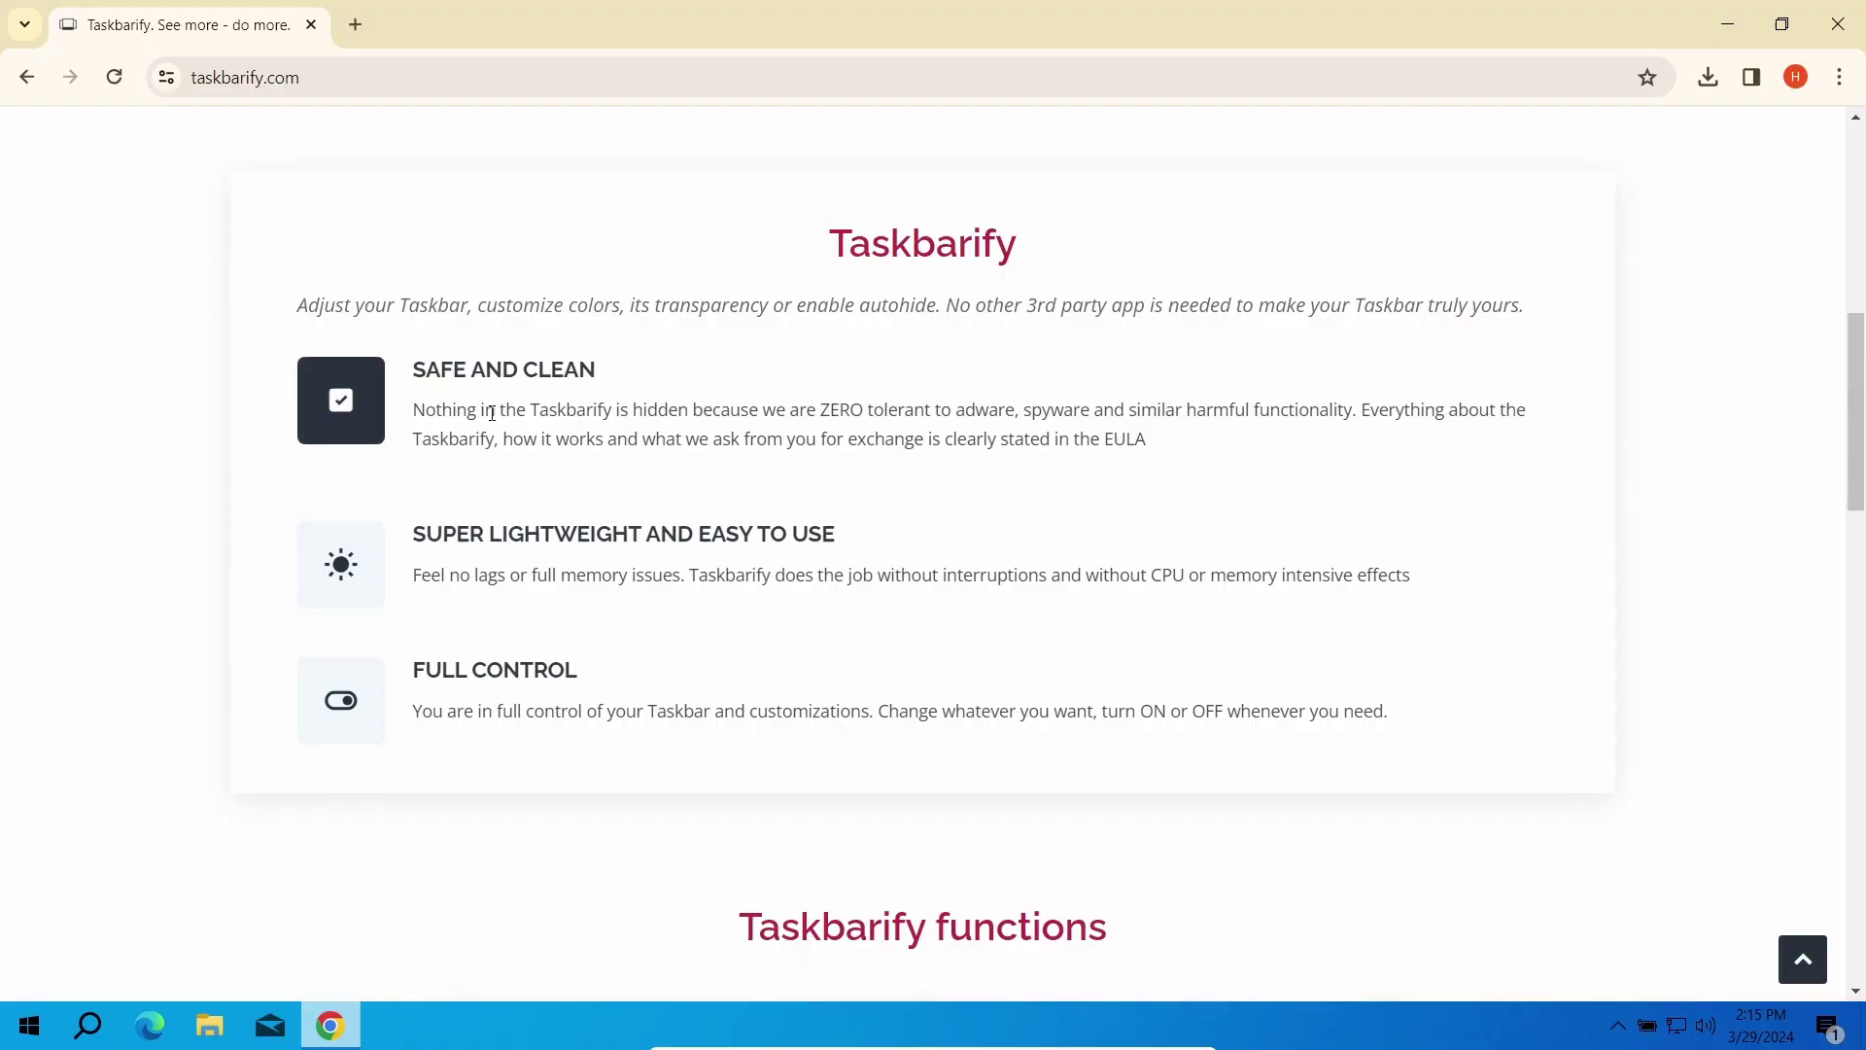
{"action": "left_click_drag", "start_coordinate": [920, 407], "coordinate": [1303, 439]}
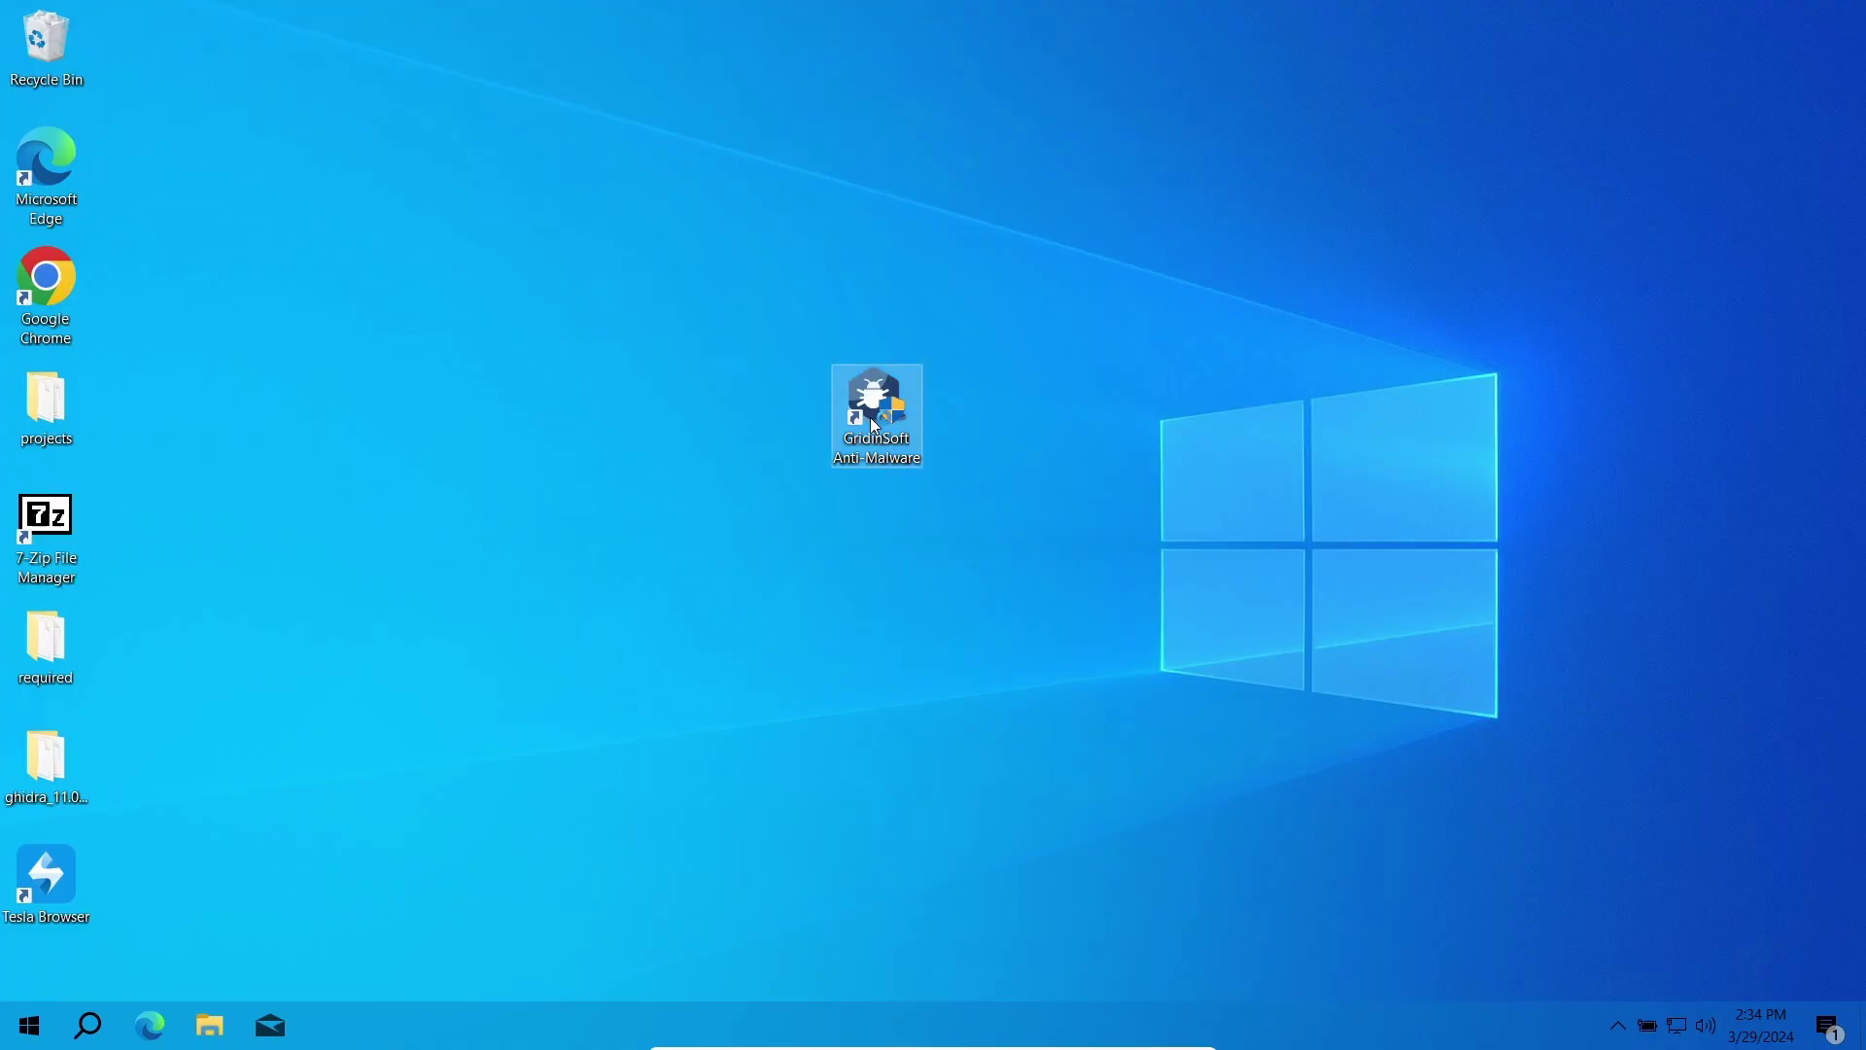
- Launch Gridinsoft Anti-Malware with admin rights and start a Standard scan
{"action": "double_click", "coordinate": [871, 417]}
{"action": "left_click", "coordinate": [888, 665]}
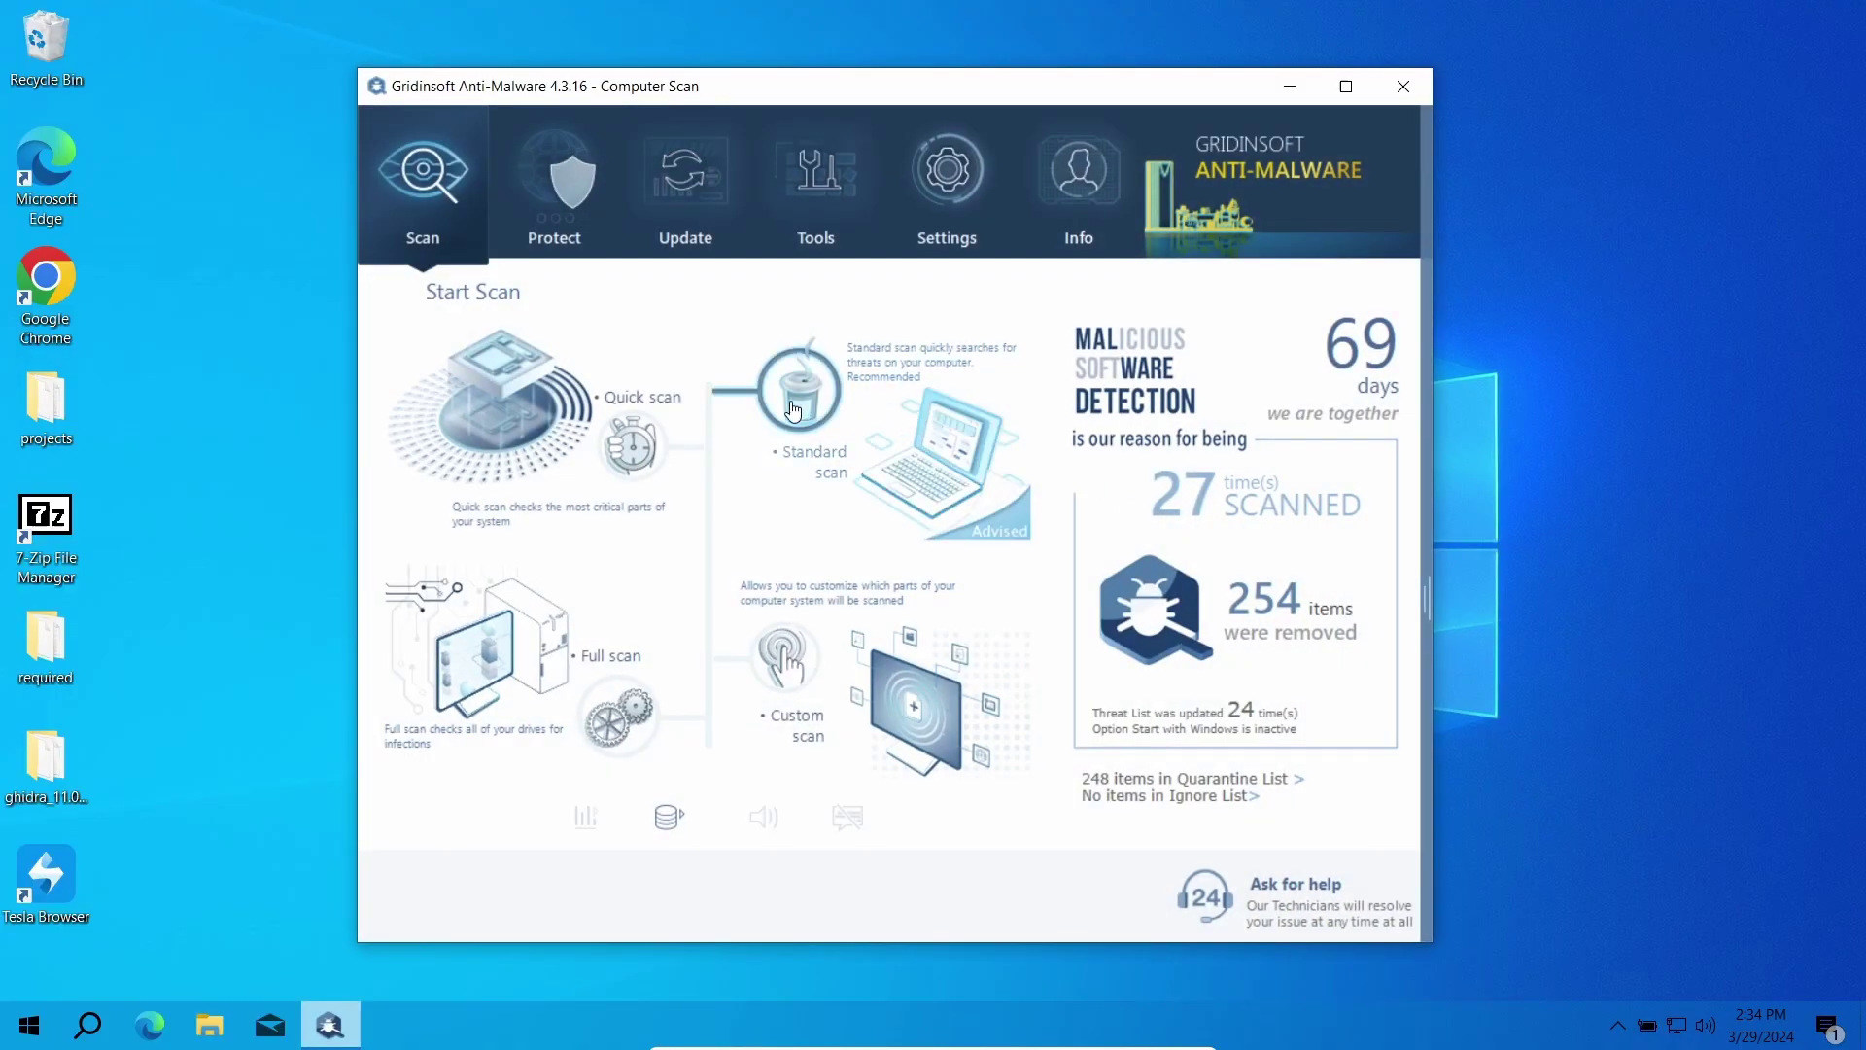
{"action": "left_click", "coordinate": [830, 420]}
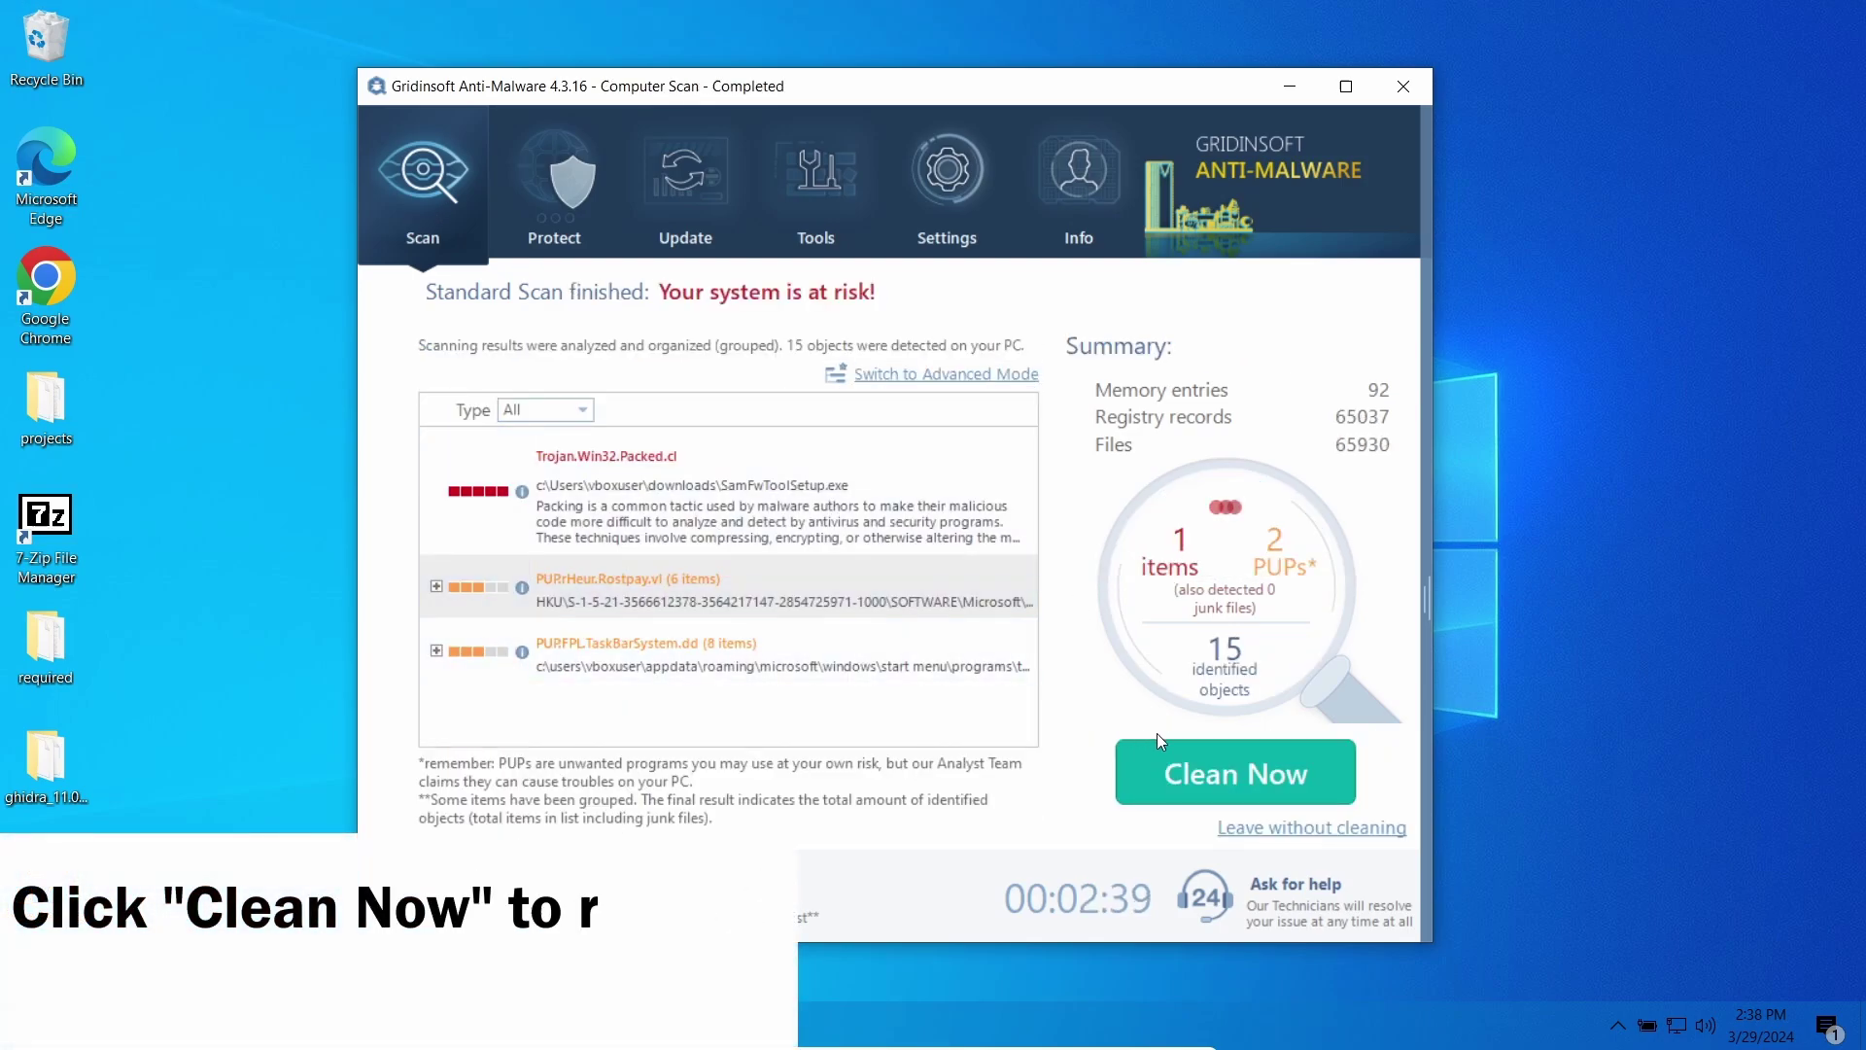
- Clean all 15 detected threats and confirm the removal finished at 100%
{"action": "left_click", "coordinate": [1235, 774]}
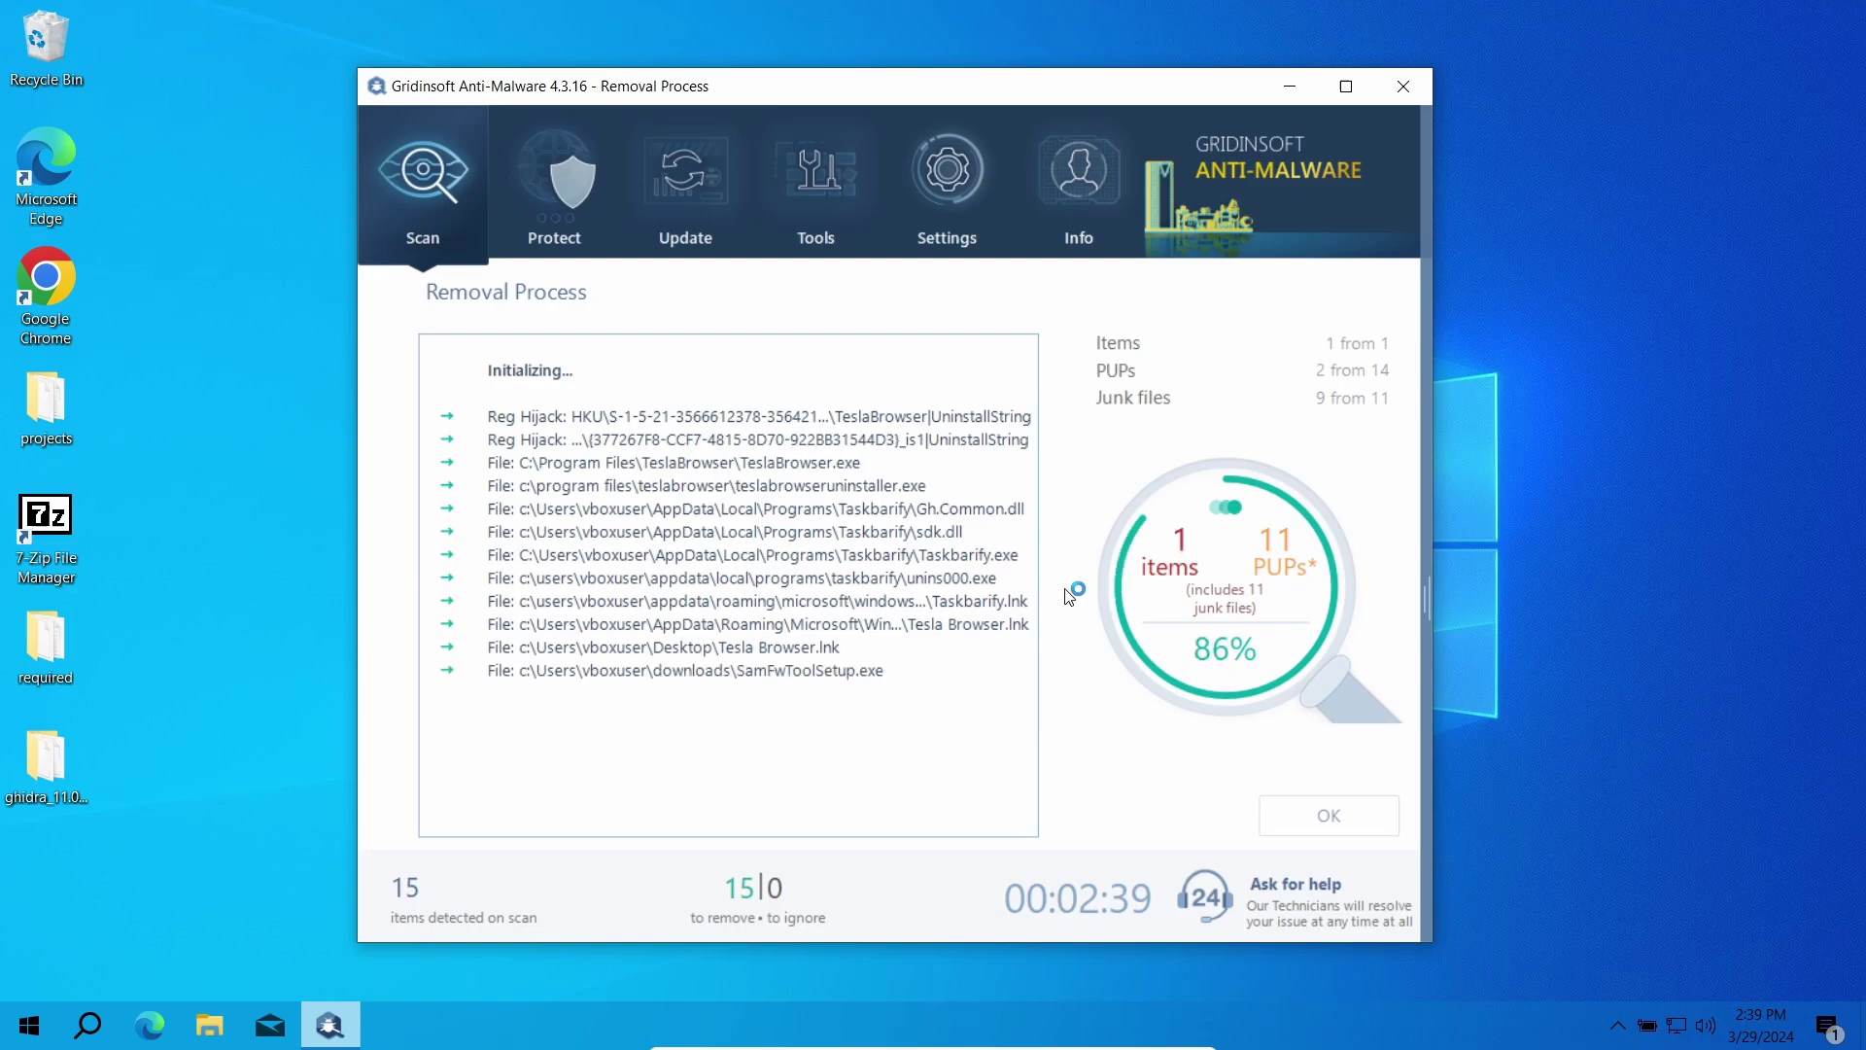
{"action": "left_click", "coordinate": [1130, 682]}
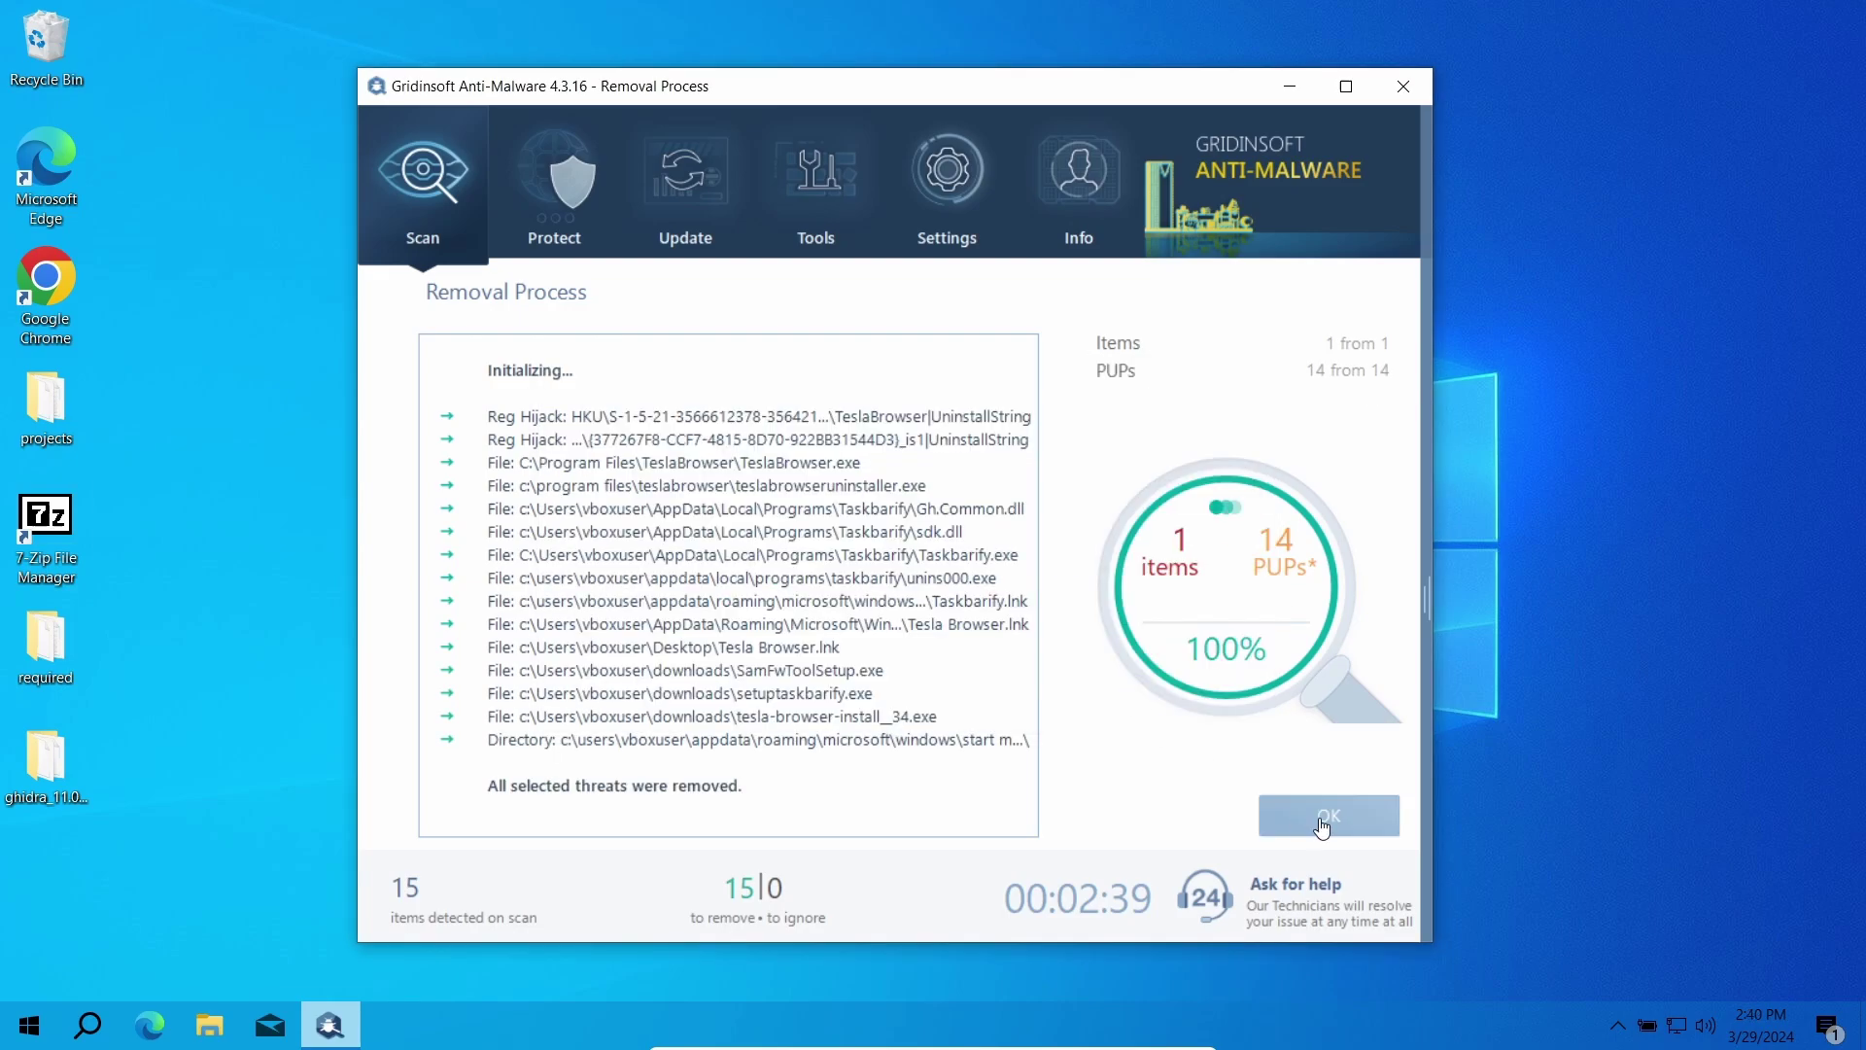